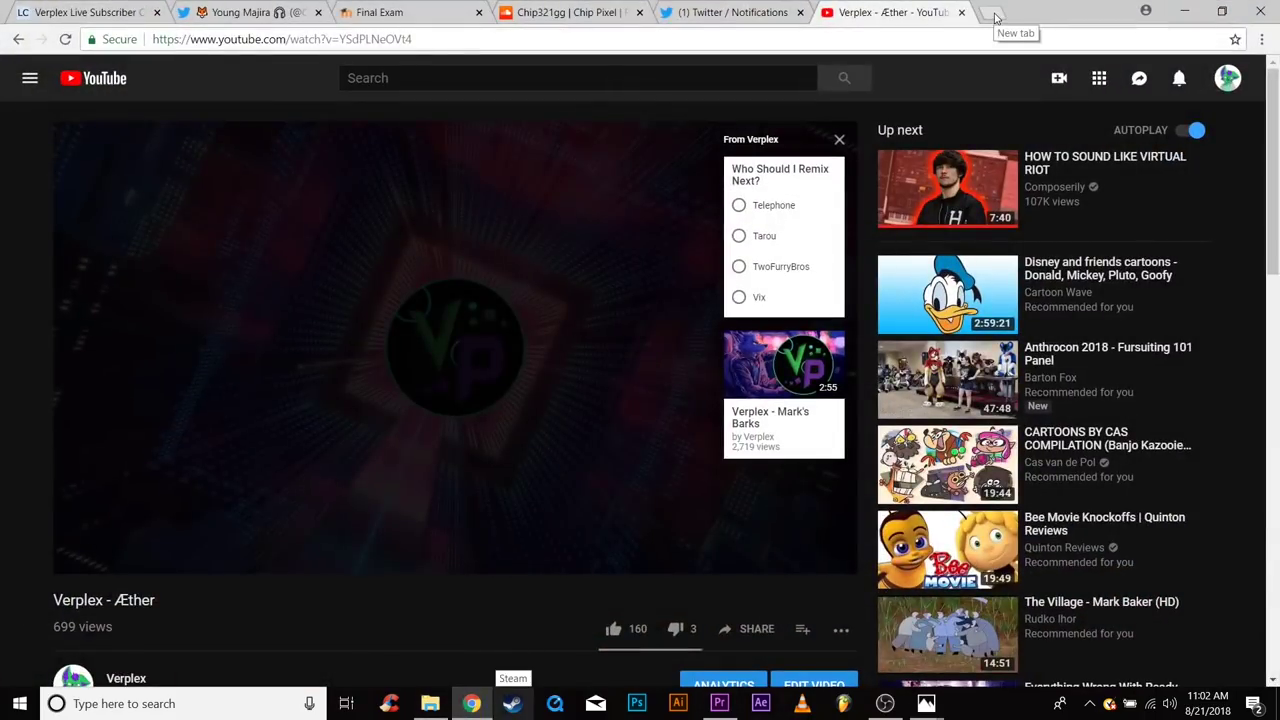
Step: Open a new blank tab in Chrome
click(995, 14)
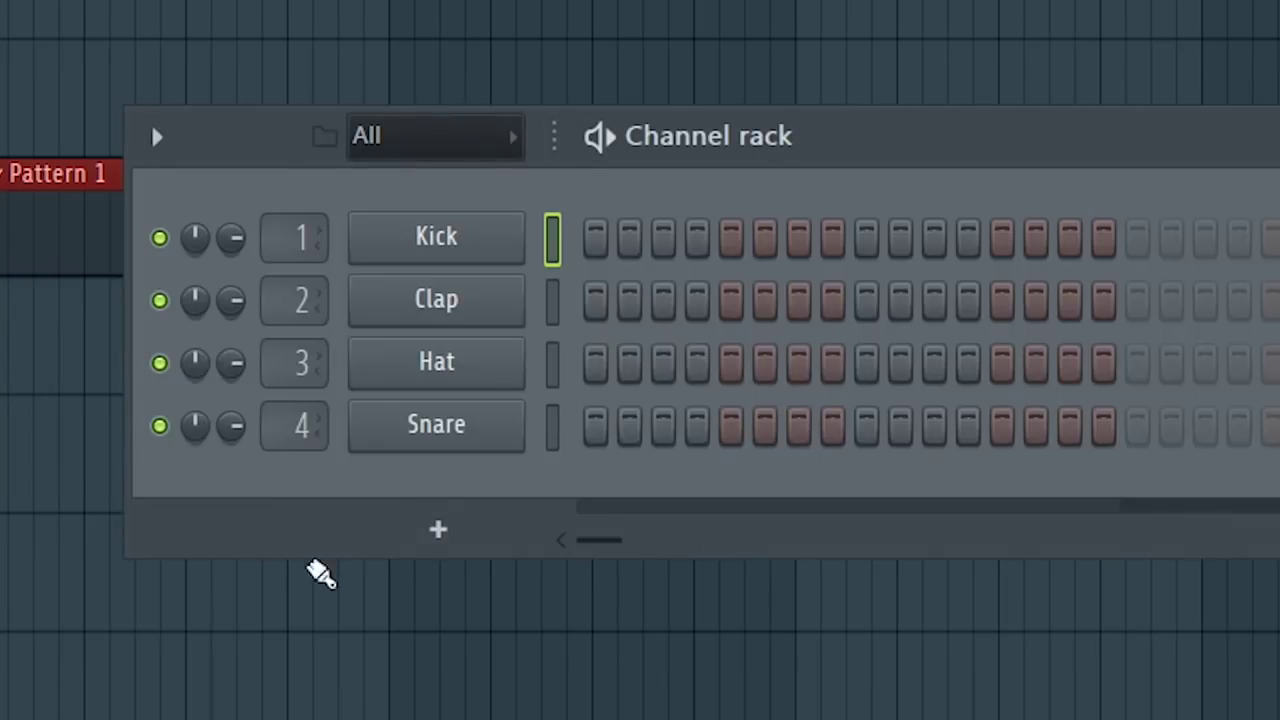
Step: Add a Serum_x64 instrument channel and bring up its OSC A wavetable list
click(438, 529)
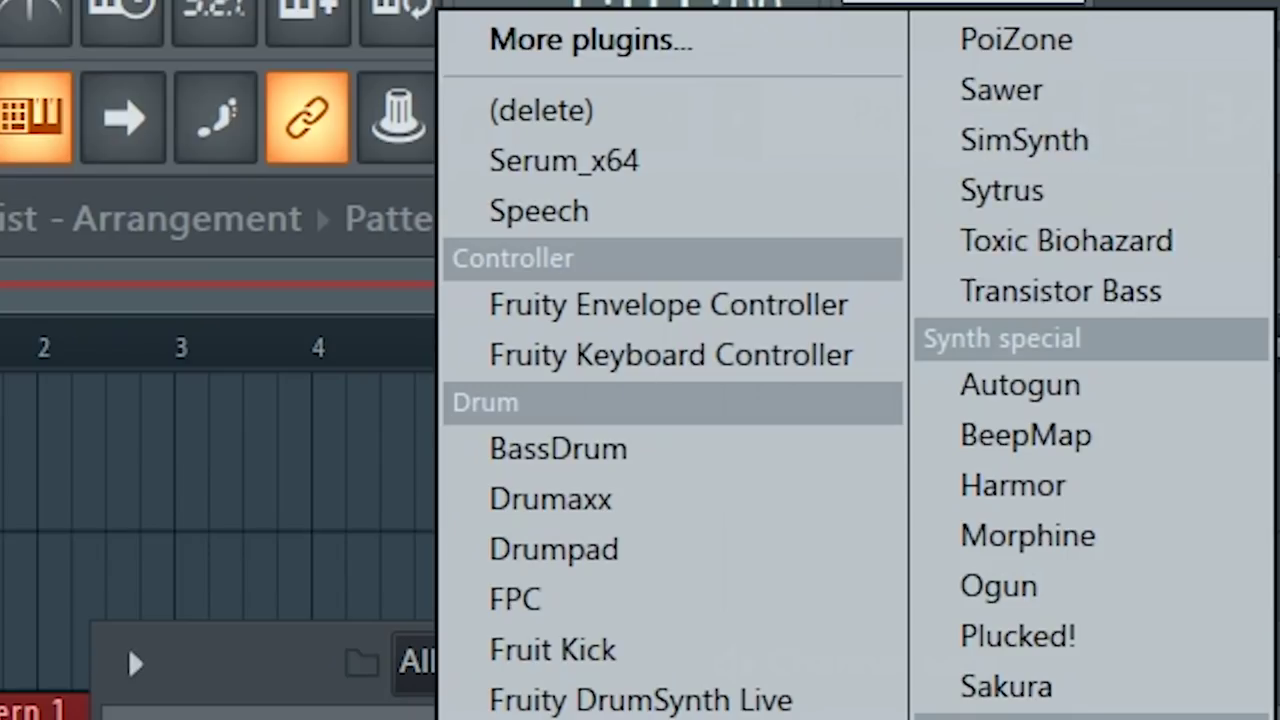
click(565, 160)
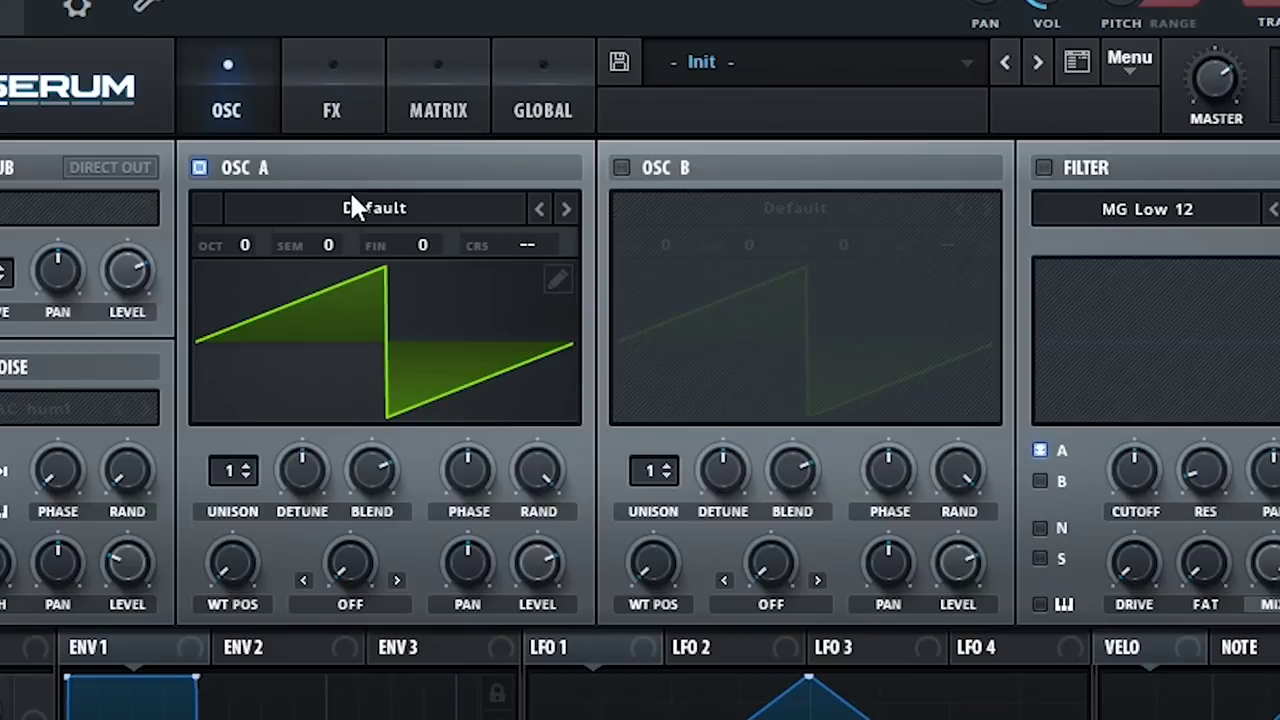
click(365, 207)
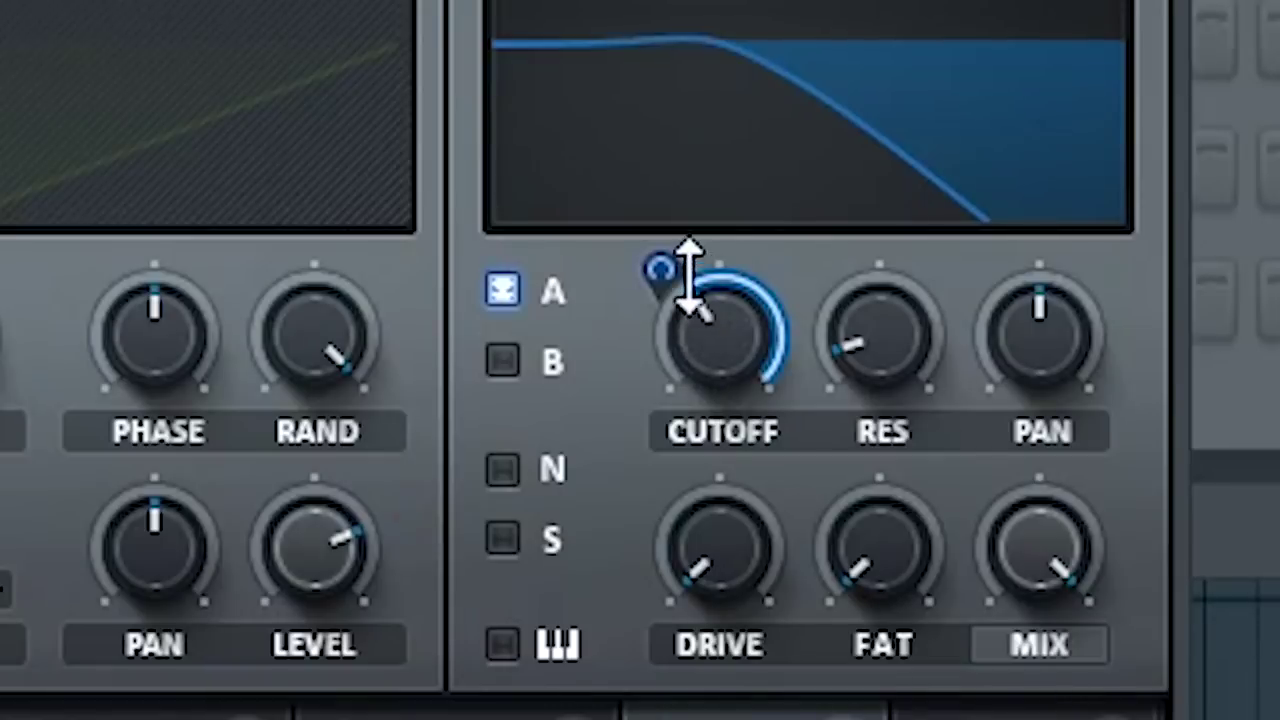
Step: Route Serum's LFO 1 to the filter CUTOFF knob
drag(686, 277, 688, 415)
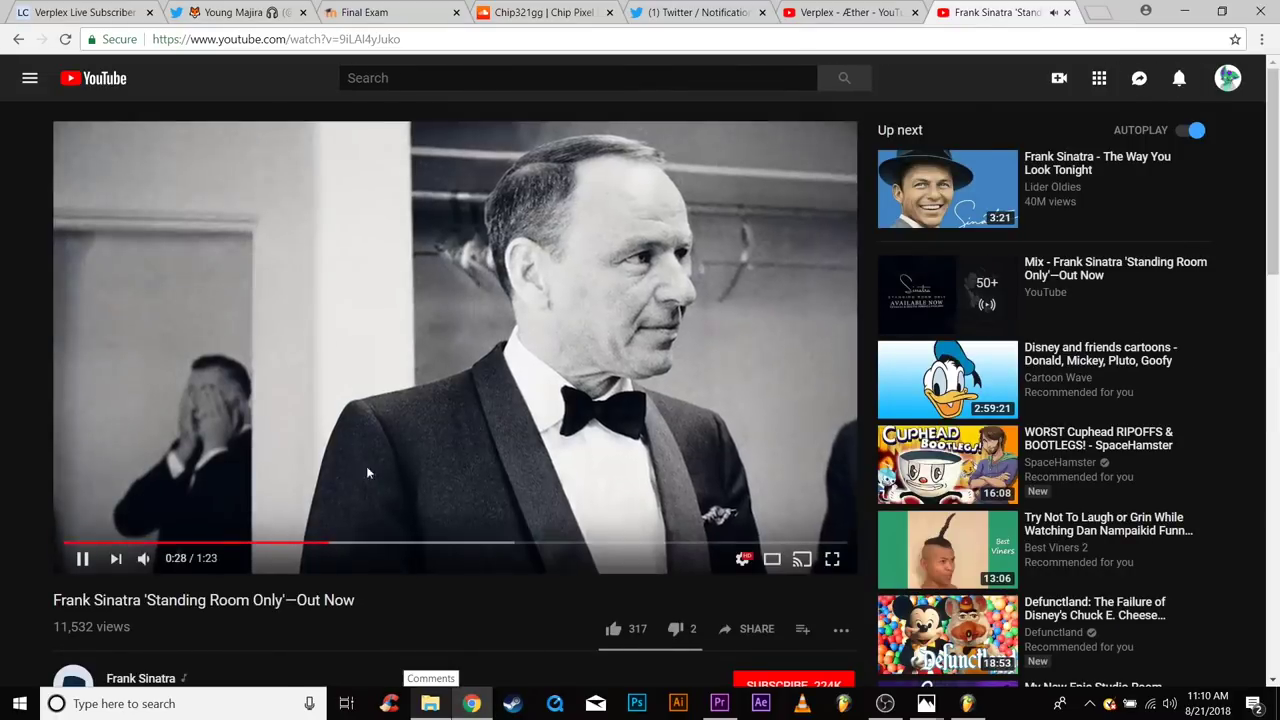
Step: Pause the Sinatra 'Standing Room Only' video and scroll down the page
click(366, 466)
scroll(458, 614, down, 3)
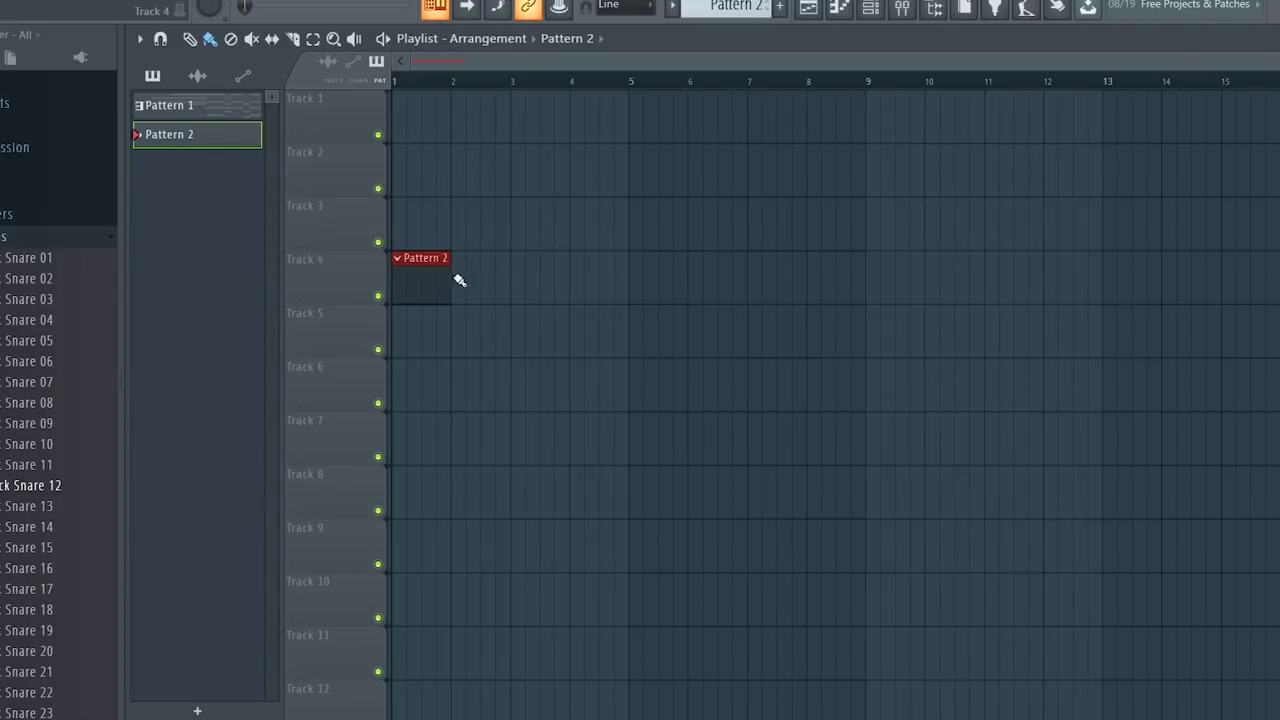
Step: Lengthen the Pattern 2 clip to about bar 6 and delete the Serum_x64 channel
drag(452, 280, 688, 280)
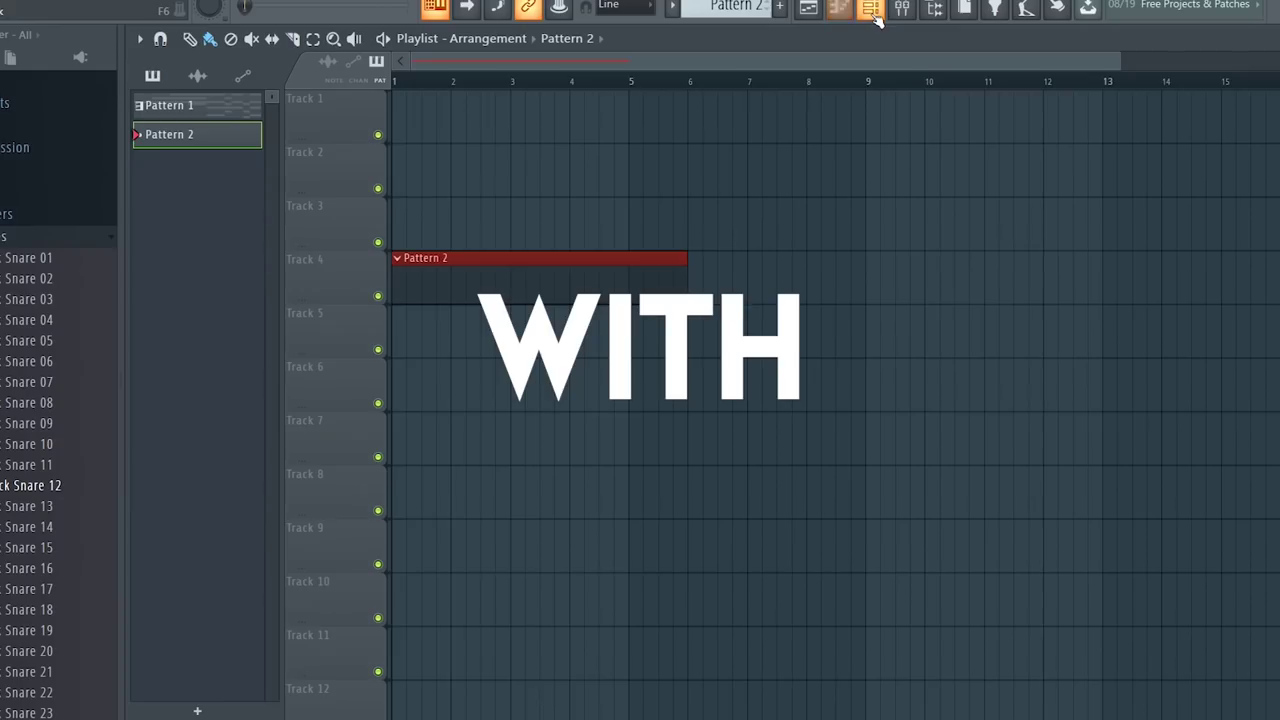
click(874, 10)
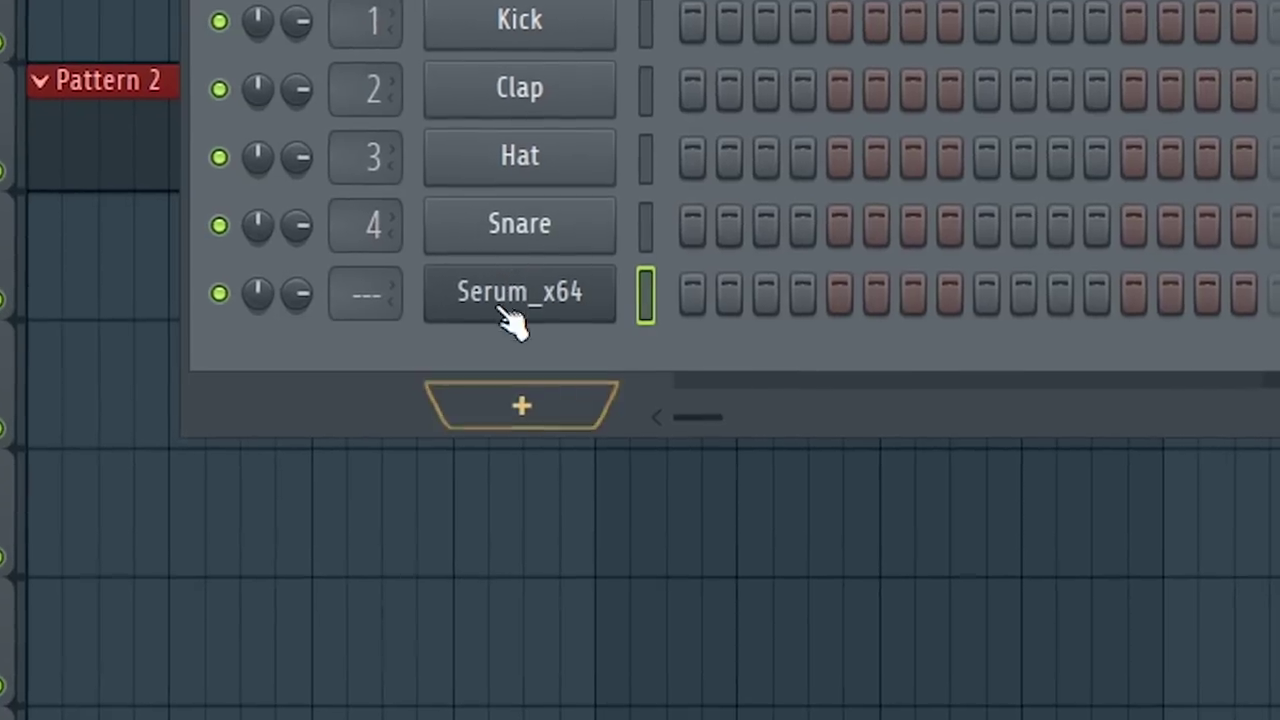
right_click(610, 360)
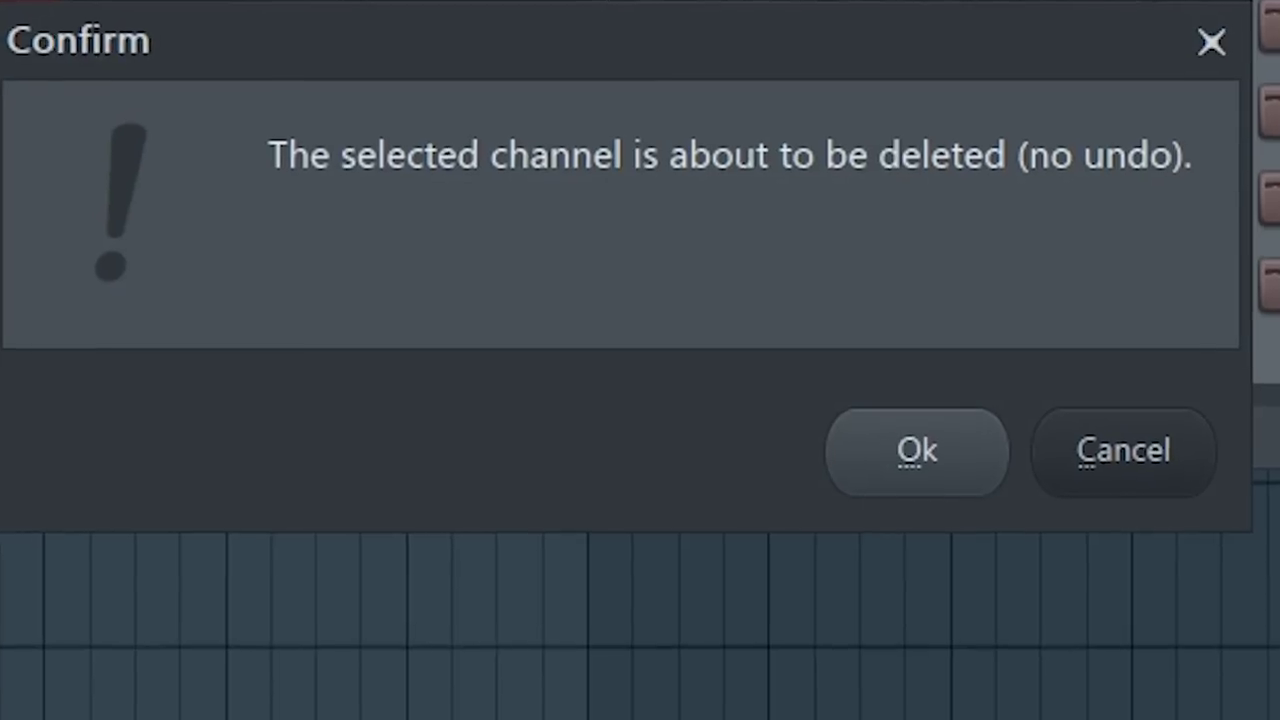
click(913, 470)
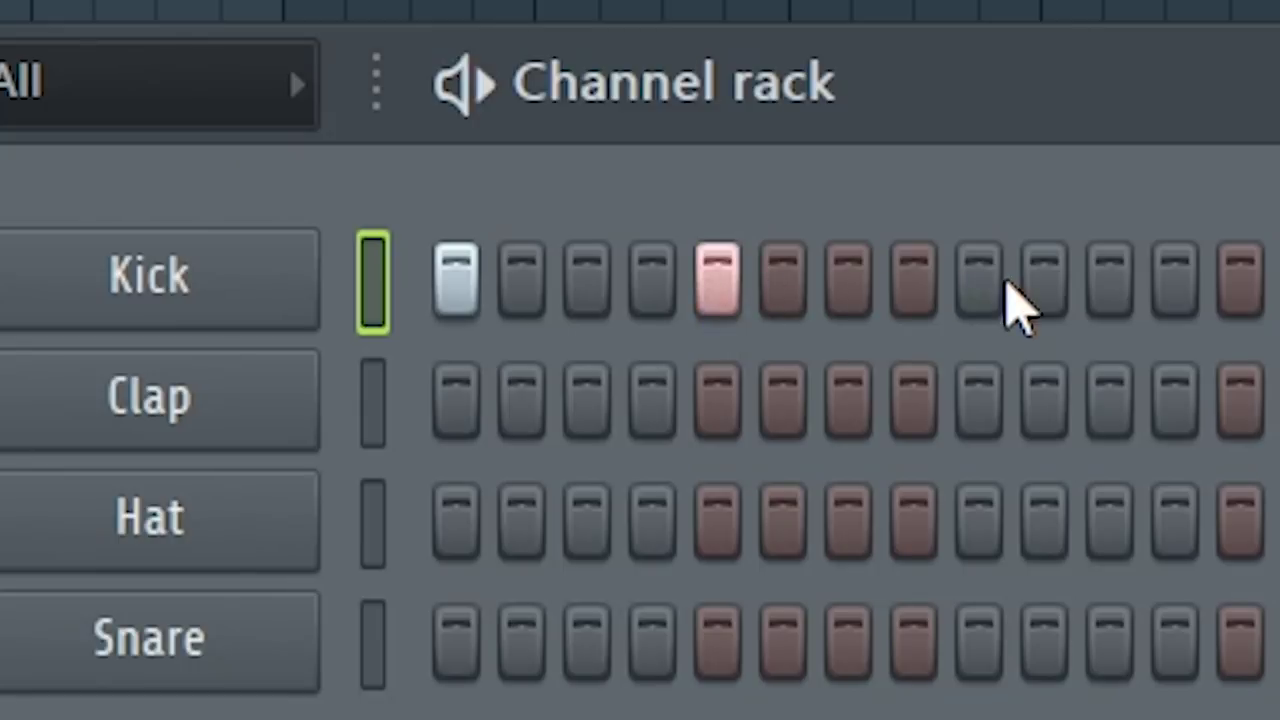
Step: Turn on the Kick's ninth step and add the Attack Snare sample from the Snares folder
click(980, 278)
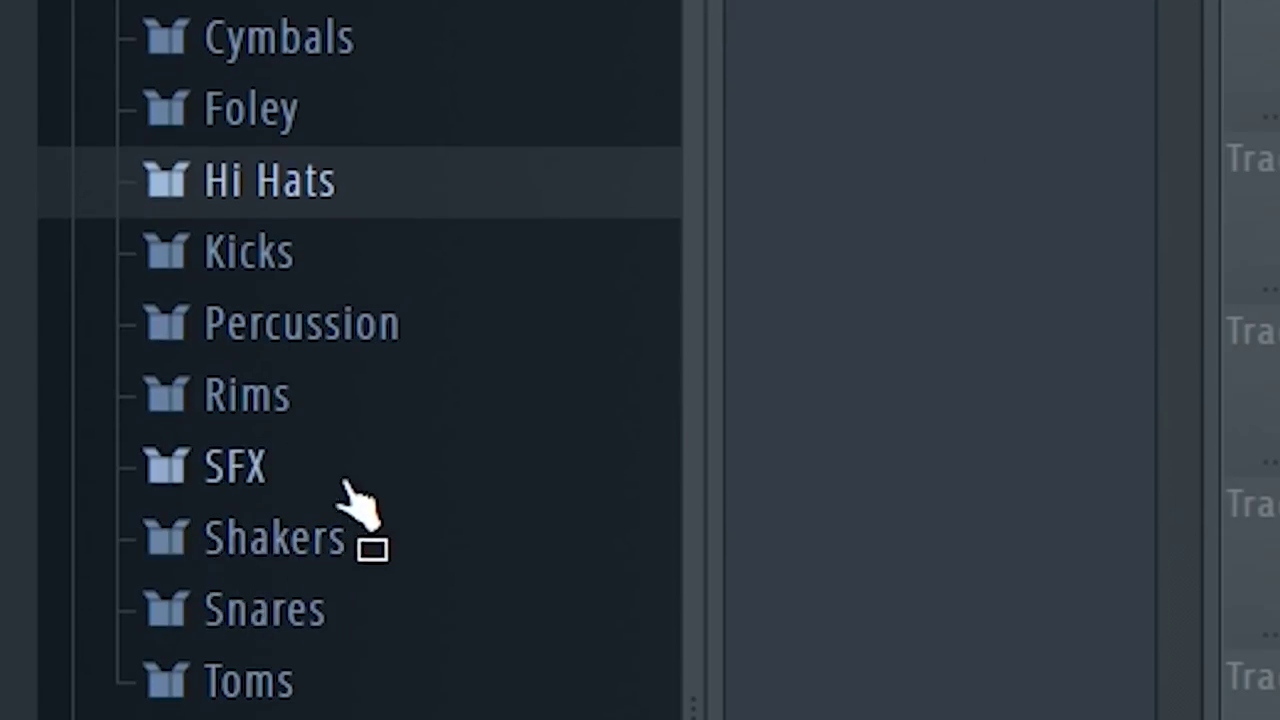
click(265, 609)
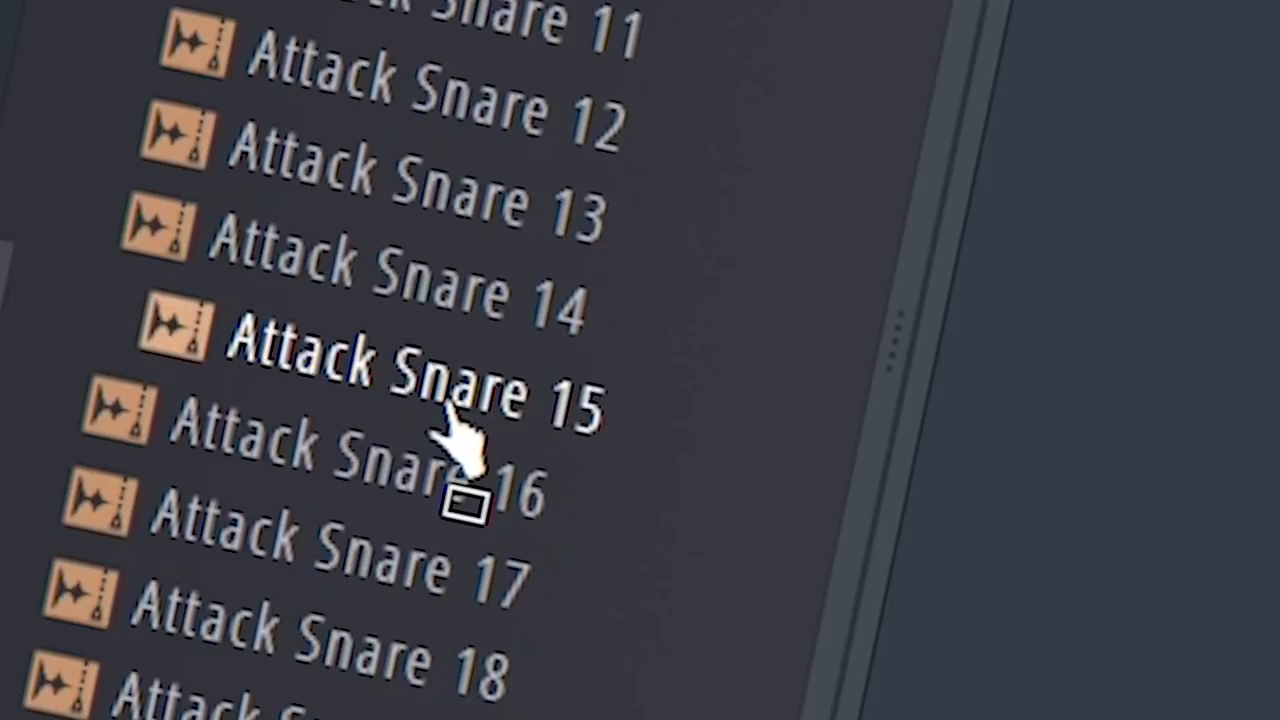
drag(457, 429, 488, 447)
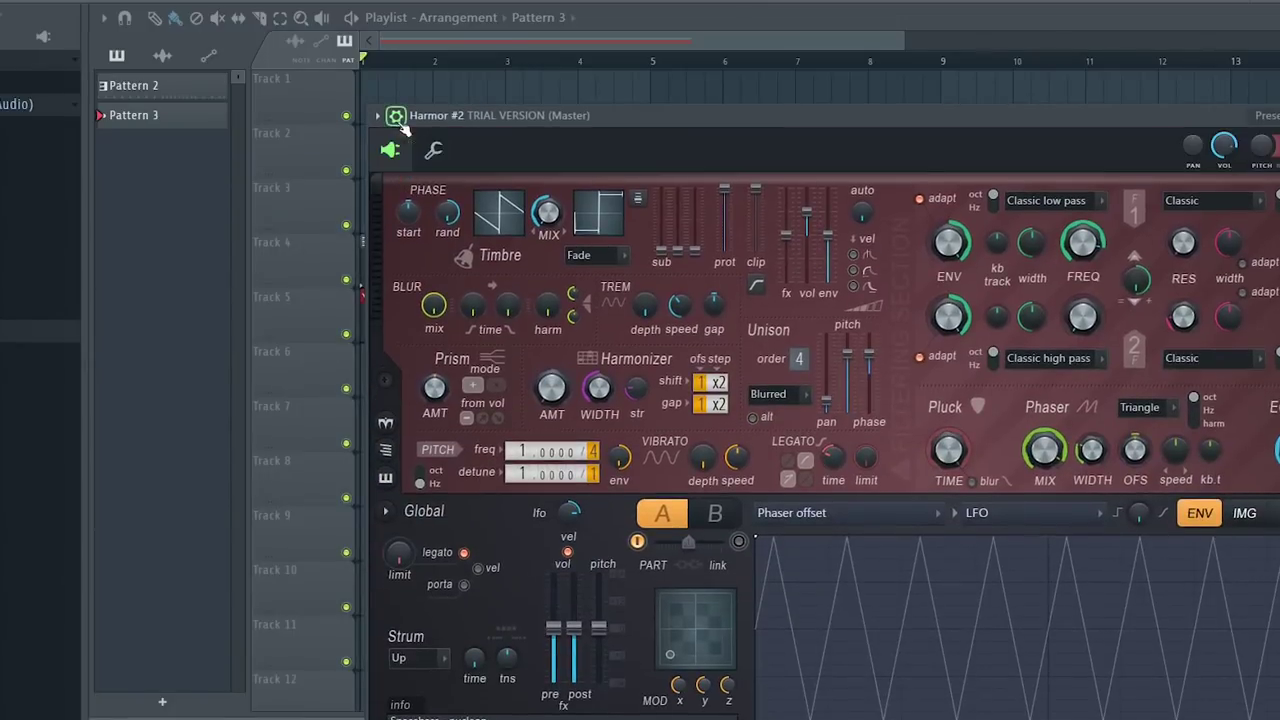
Step: Load Harmor's Arp > Chip preset and play back the Chip notes
click(398, 118)
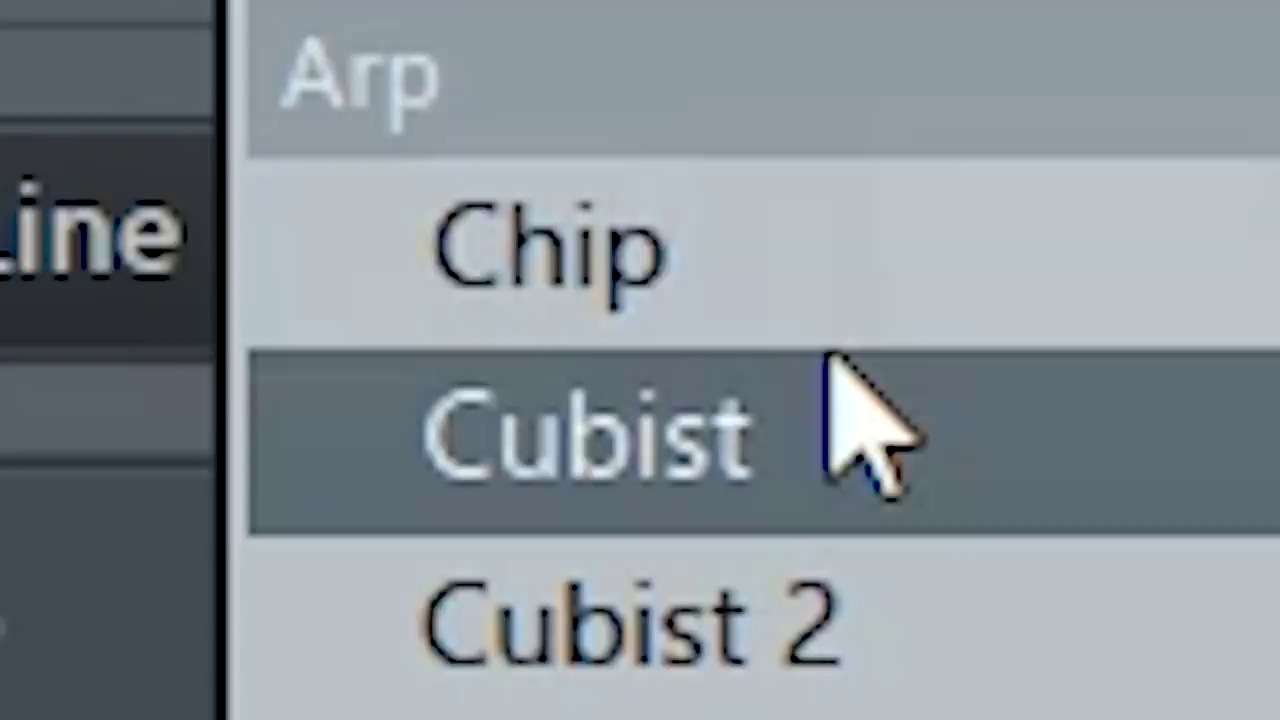
click(790, 340)
click(163, 177)
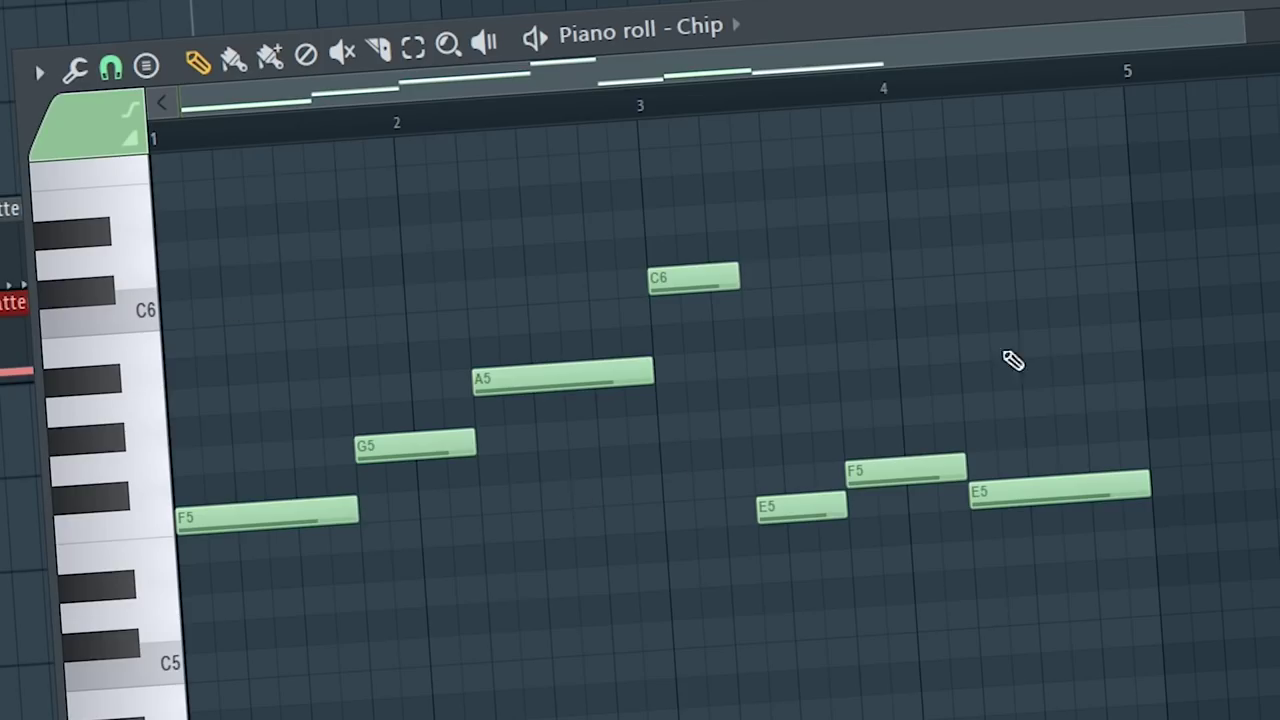
key(space)
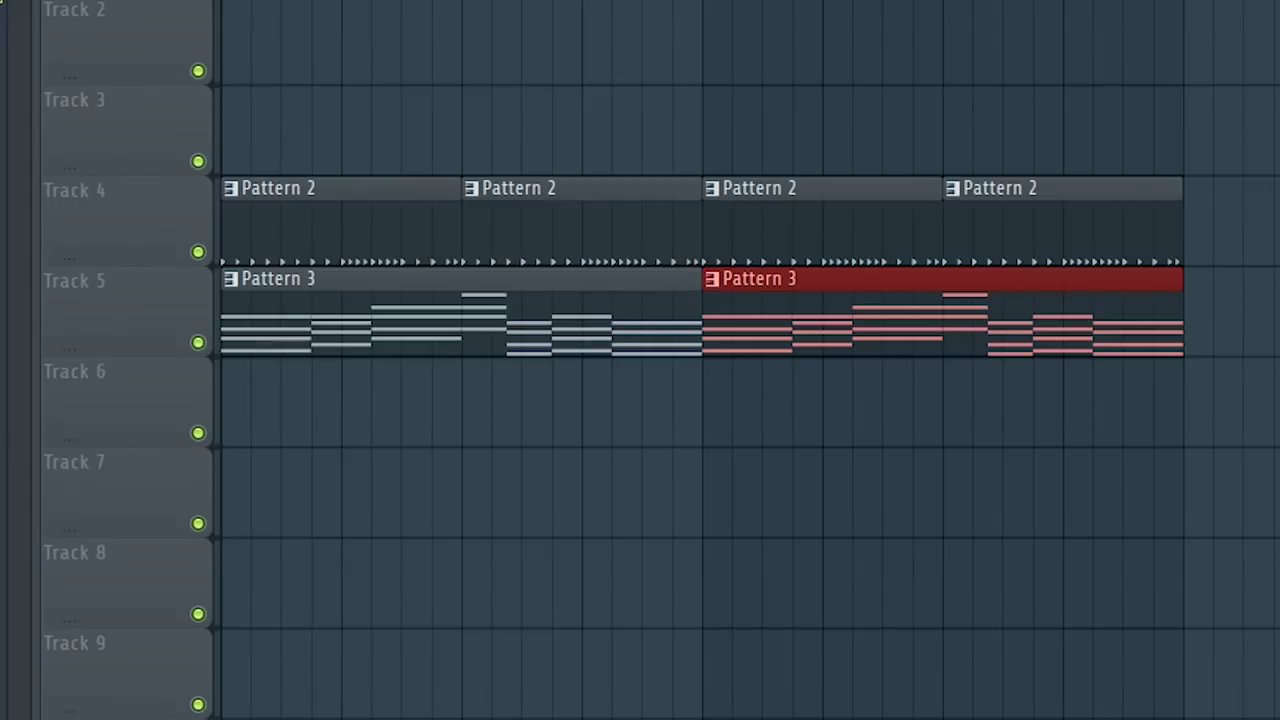
Step: Place a Pattern 4 clip on Track 6 at bar 1, stretched to about bar 8
click(437, 370)
drag(440, 397, 226, 397)
drag(340, 405, 1064, 401)
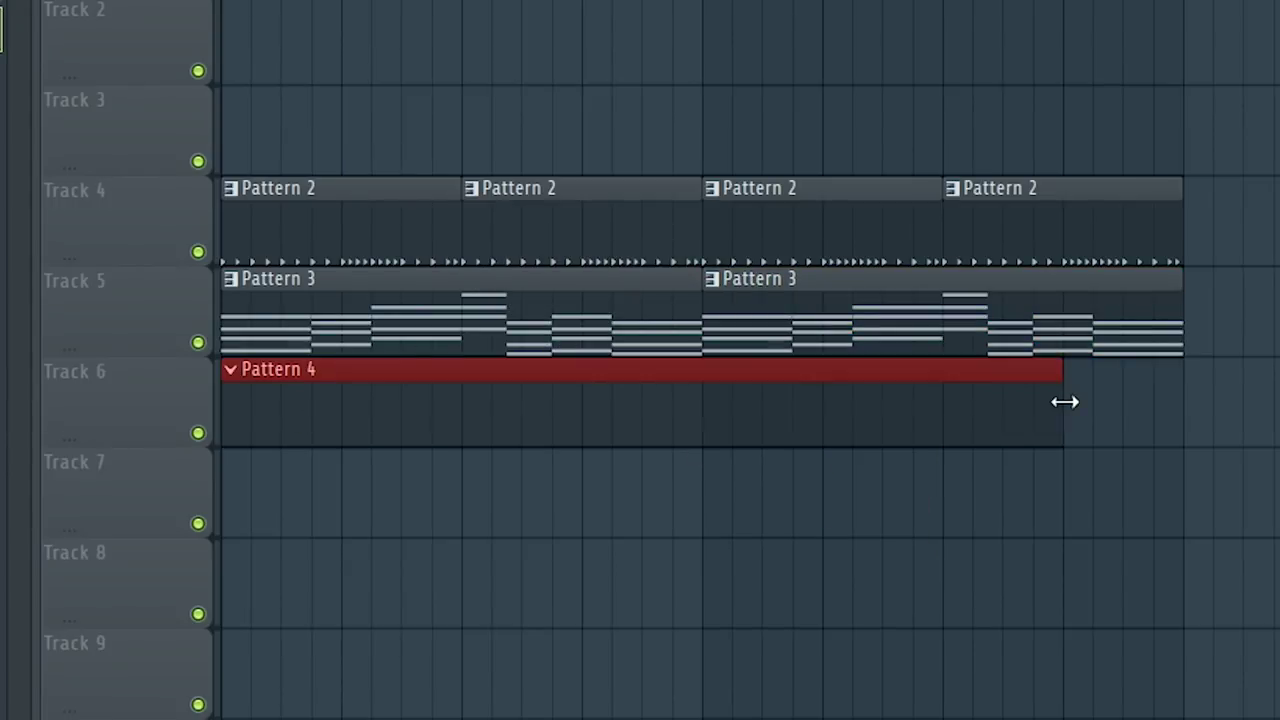
Step: View Pattern 4's notes, then toggle the mixer, piano roll and channel rack
key(F7)
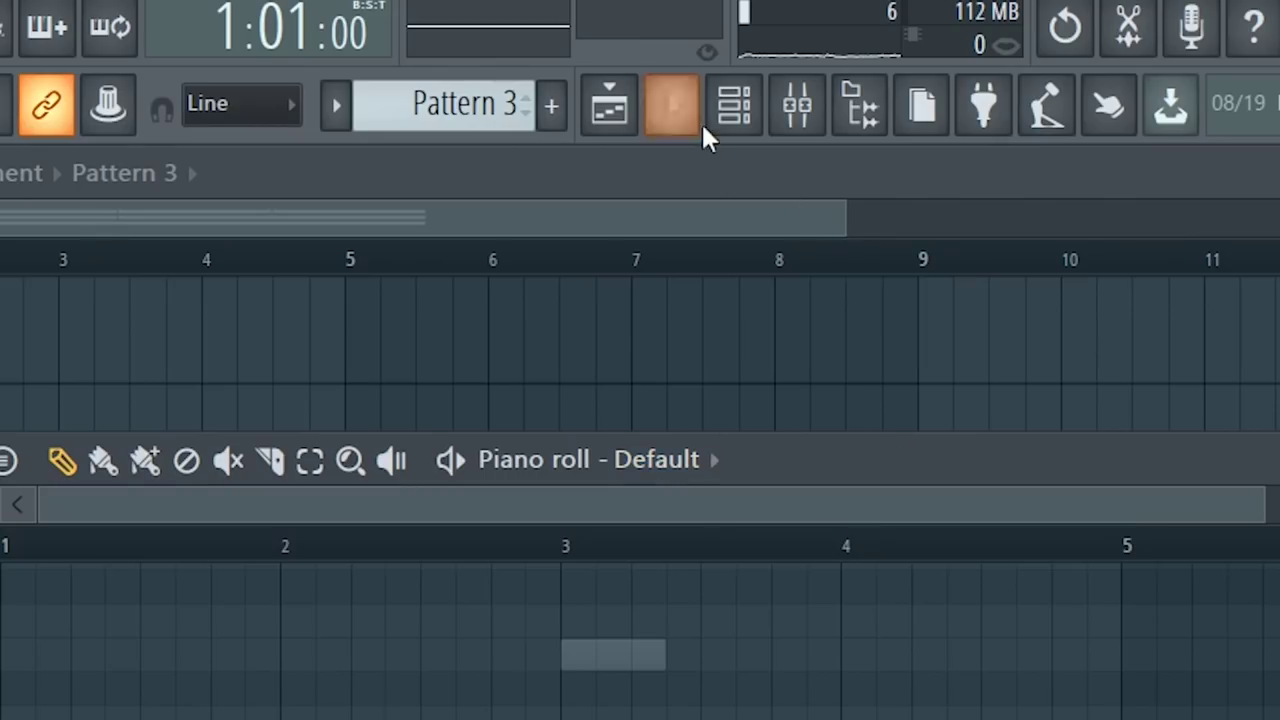
click(703, 127)
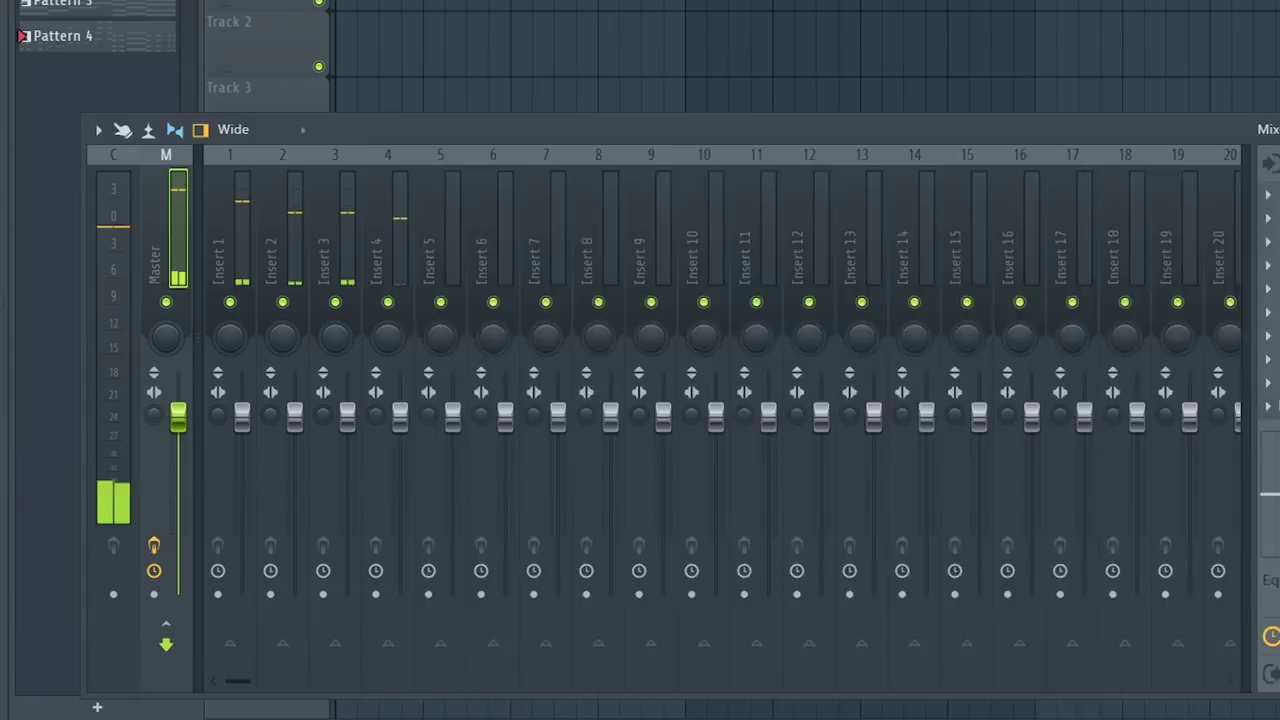
key(F9)
key(F7)
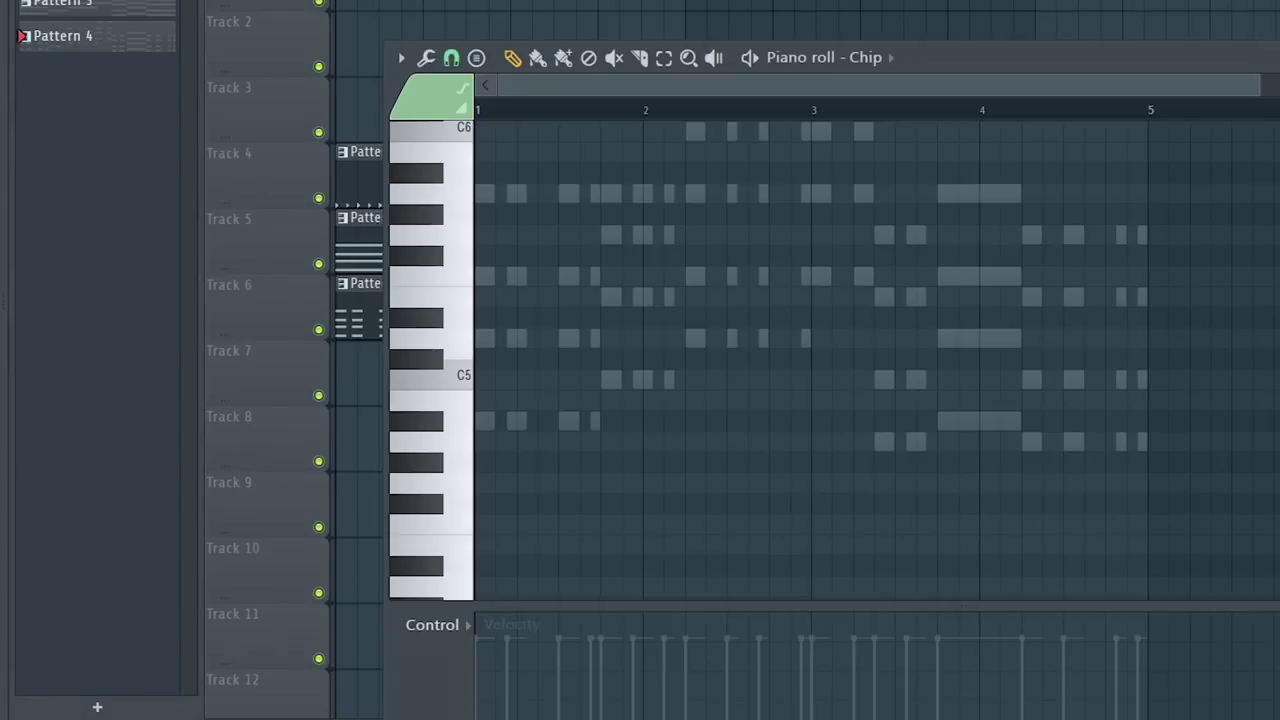
key(F6)
key(F9)
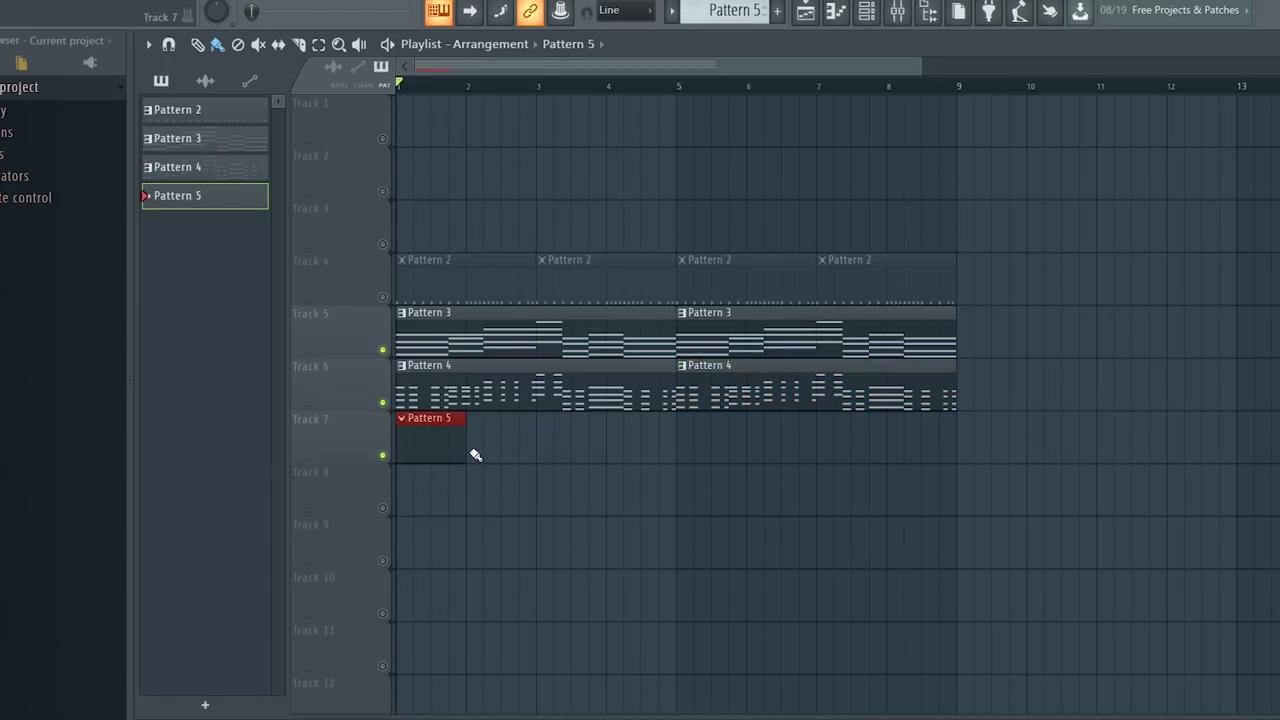
Step: Lengthen the Pattern 5 clip along Track 7
drag(467, 447, 927, 428)
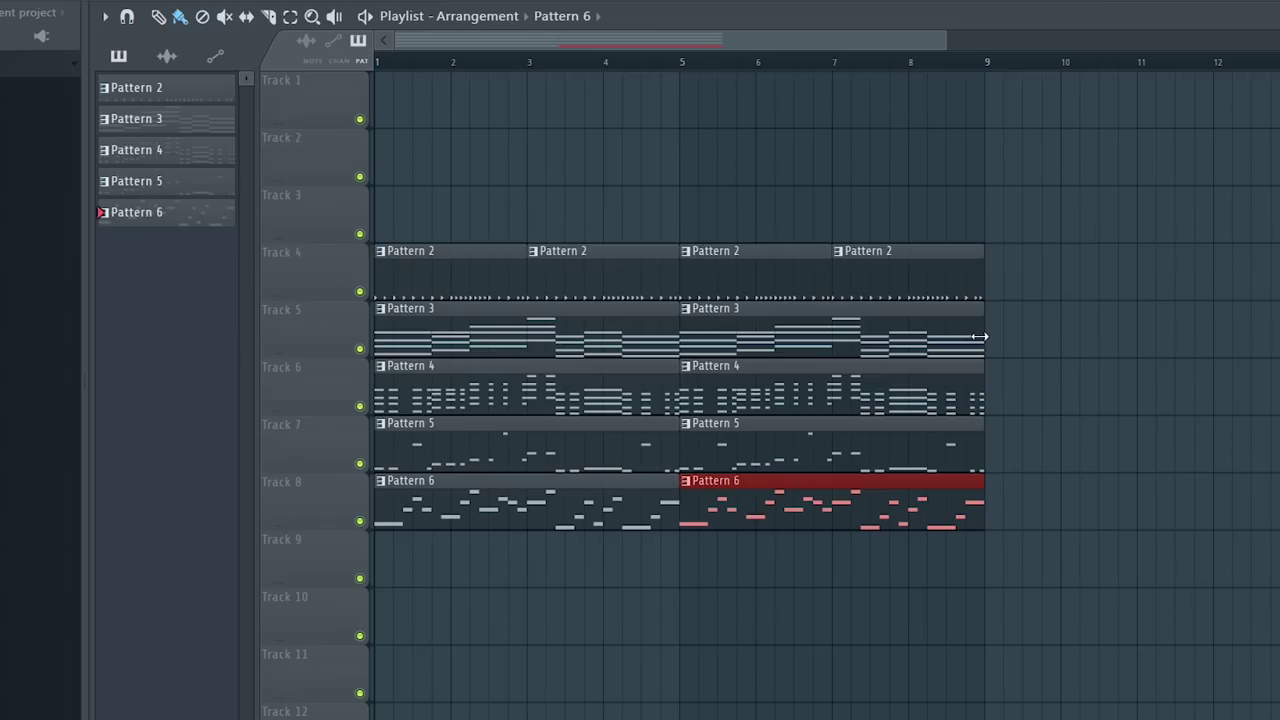
Step: Start playback of Tracks 4–8 from bar 1 with Space
key(space)
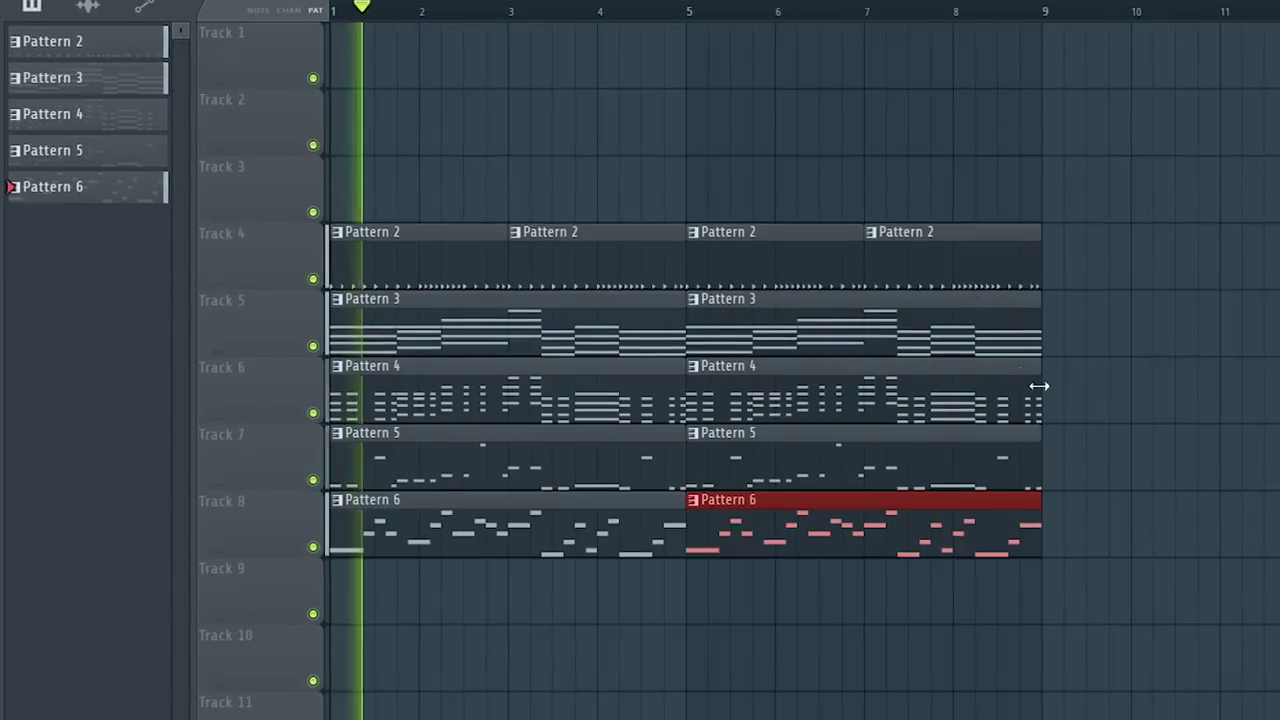